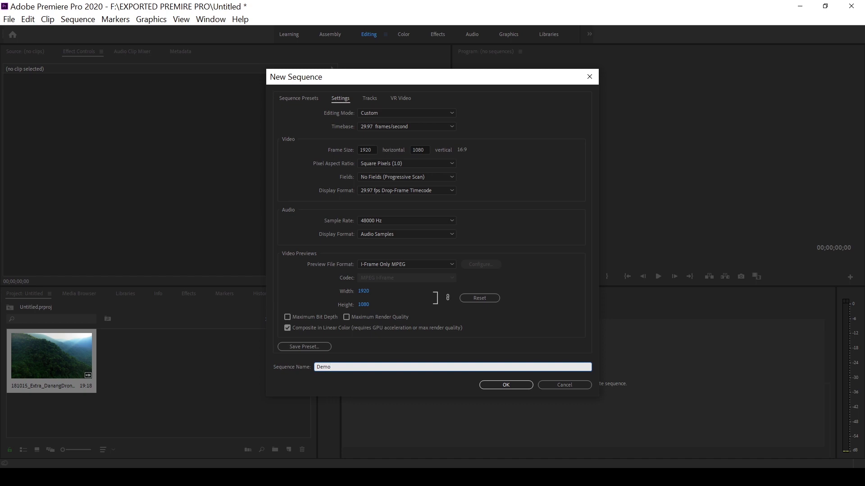
Finish creating the sequence named Demo and place the drone clip at the start of video track V1
{"action": "key", "text": "Return"}
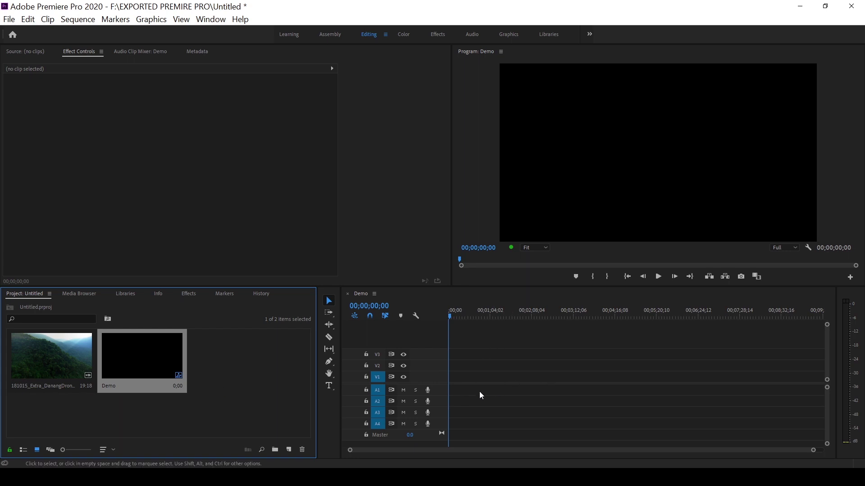
{"action": "left_click", "coordinate": [56, 375]}
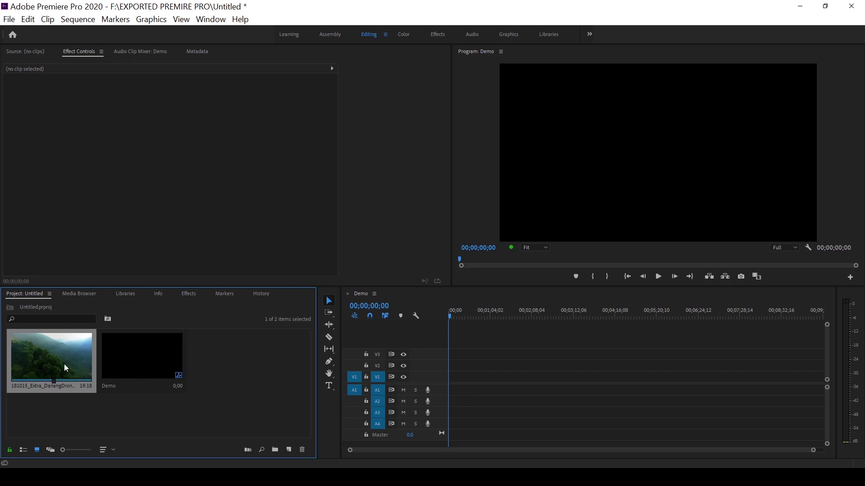
{"action": "left_click_drag", "start_coordinate": [55, 363], "coordinate": [443, 382]}
{"action": "left_click", "coordinate": [501, 257]}
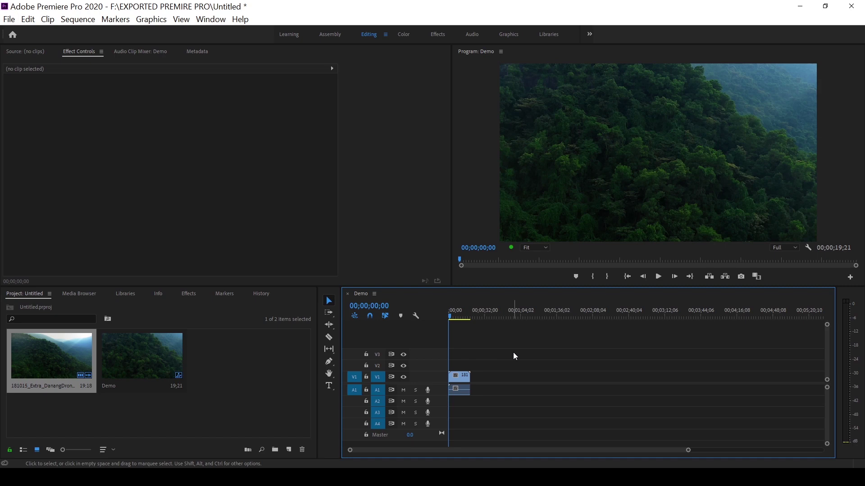
Add the Title 16 motion graphics template on track V2 above the start of the drone clip, accepting substitution of the missing fonts
{"action": "left_click", "coordinate": [210, 19]}
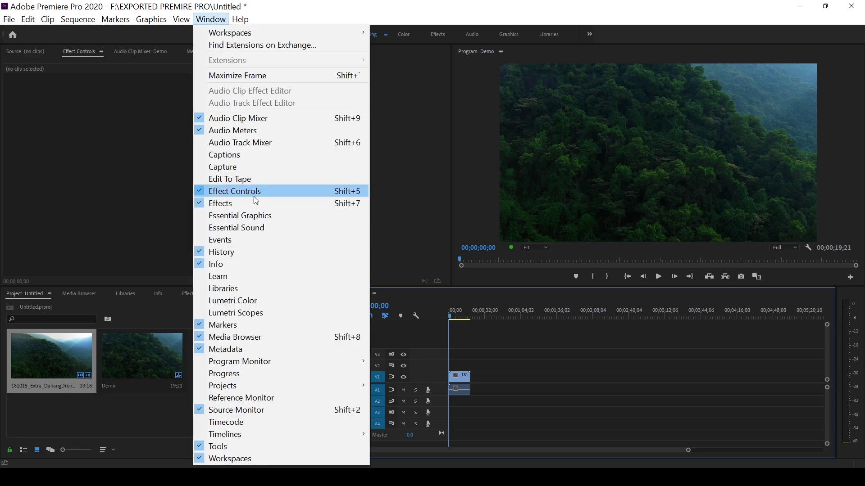
{"action": "left_click", "coordinate": [260, 215]}
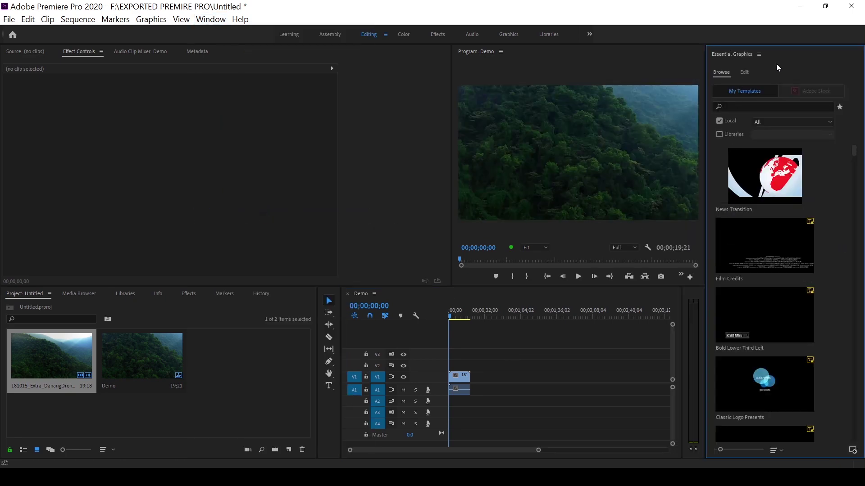
{"action": "scroll", "coordinate": [793, 243], "scroll_direction": "down", "scroll_amount": 3}
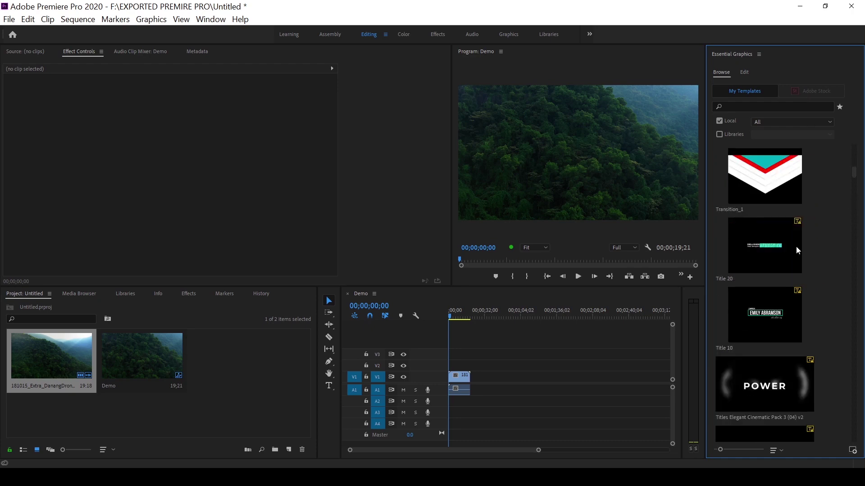
{"action": "scroll", "coordinate": [796, 247], "scroll_direction": "down", "scroll_amount": 4}
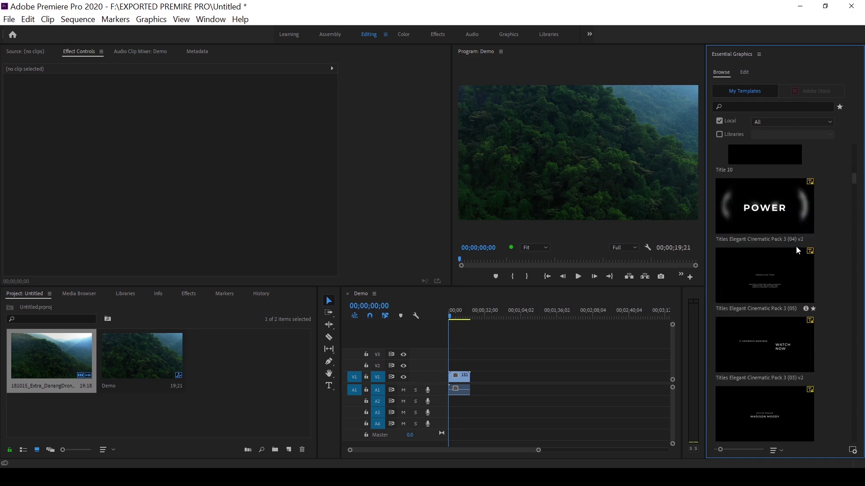
{"action": "scroll", "coordinate": [796, 247], "scroll_direction": "down", "scroll_amount": 3}
{"action": "scroll", "coordinate": [796, 248], "scroll_direction": "down", "scroll_amount": 1}
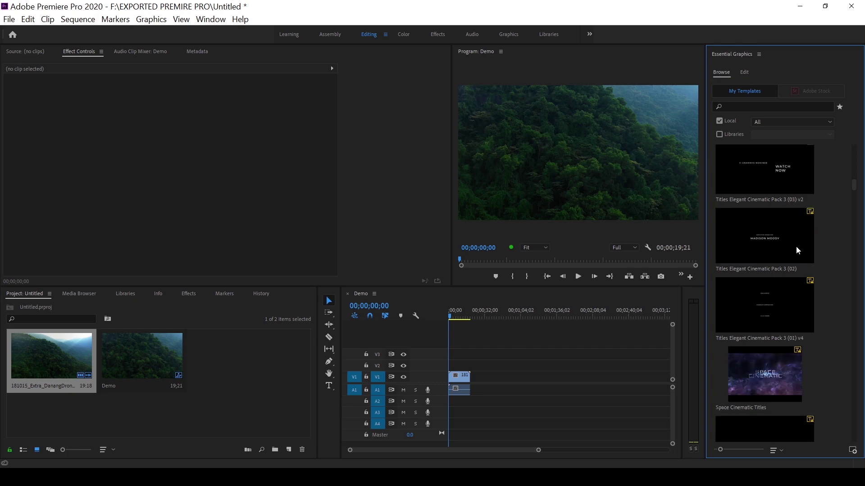
{"action": "scroll", "coordinate": [796, 246], "scroll_direction": "down", "scroll_amount": 7}
{"action": "mouse_move", "coordinate": [796, 246]}
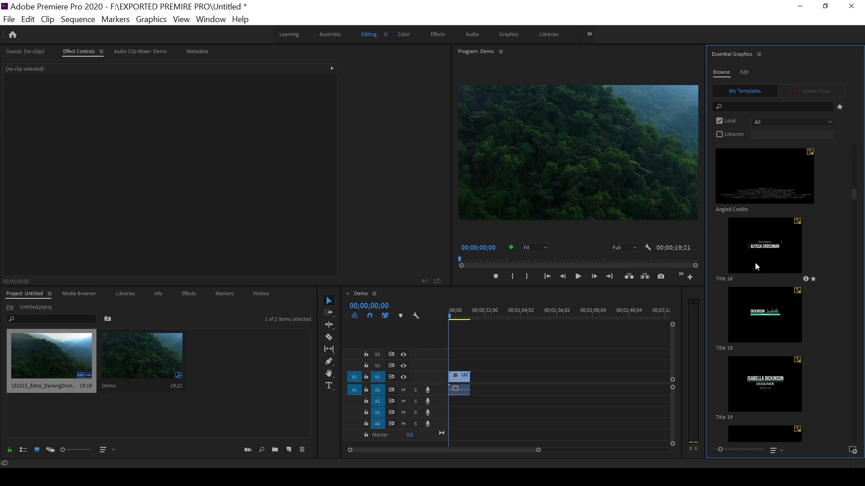
{"action": "left_click_drag", "start_coordinate": [755, 262], "coordinate": [447, 364]}
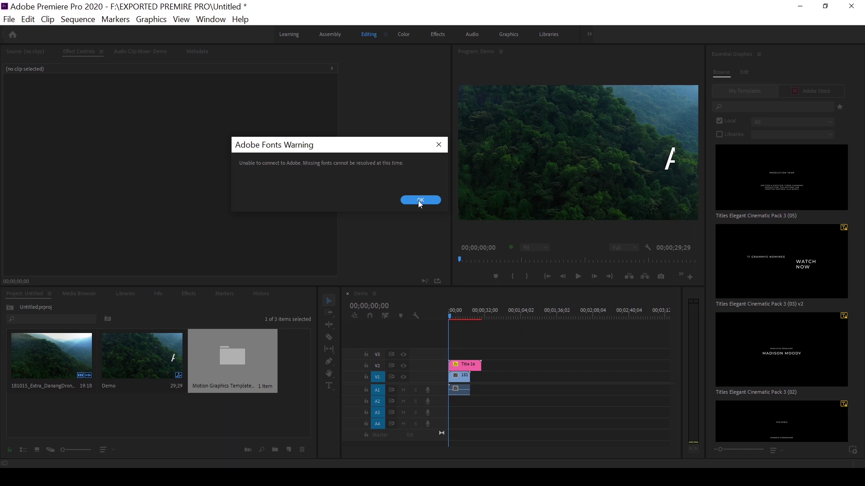
{"action": "left_click", "coordinate": [419, 201]}
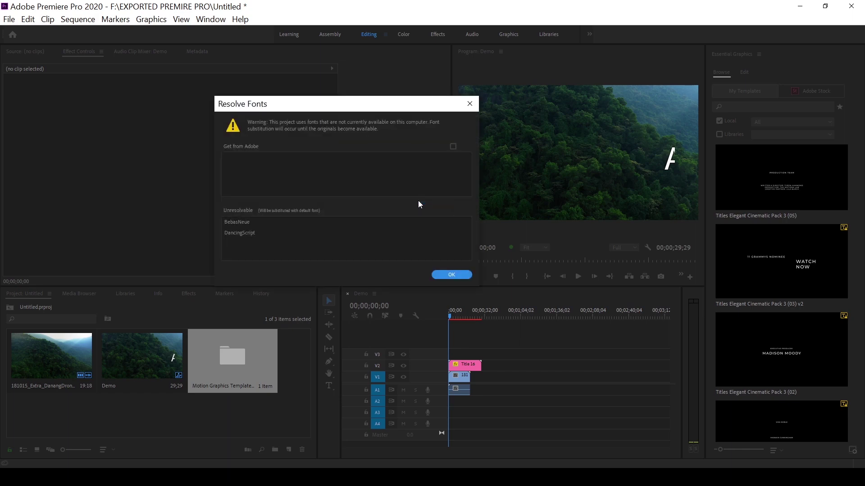
{"action": "left_click", "coordinate": [458, 274]}
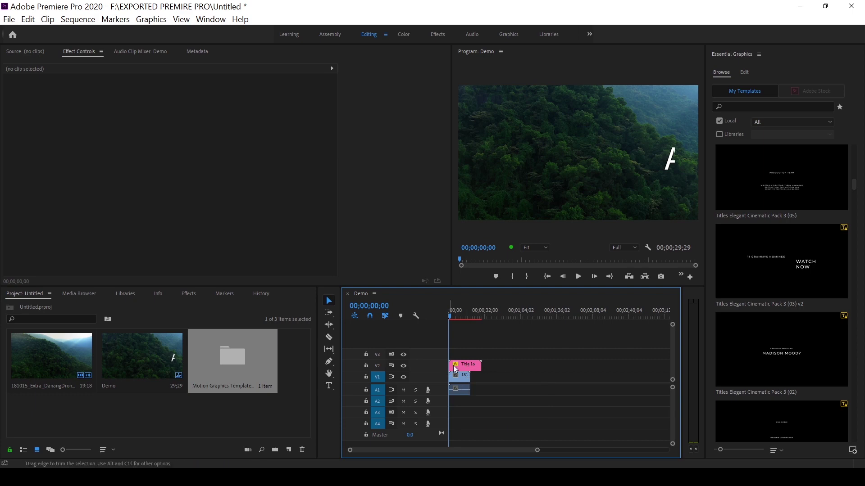
Play the Demo sequence from the beginning to preview the title animation over the drone footage
{"action": "left_click", "coordinate": [468, 363]}
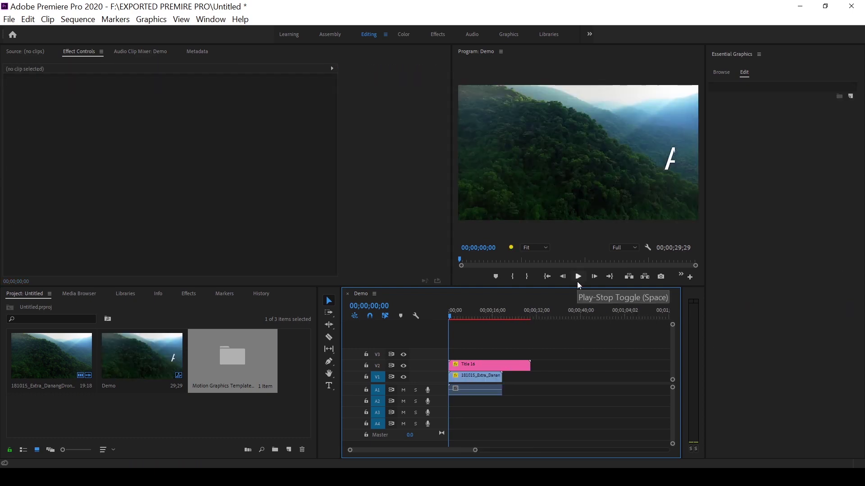
{"action": "left_click", "coordinate": [578, 276]}
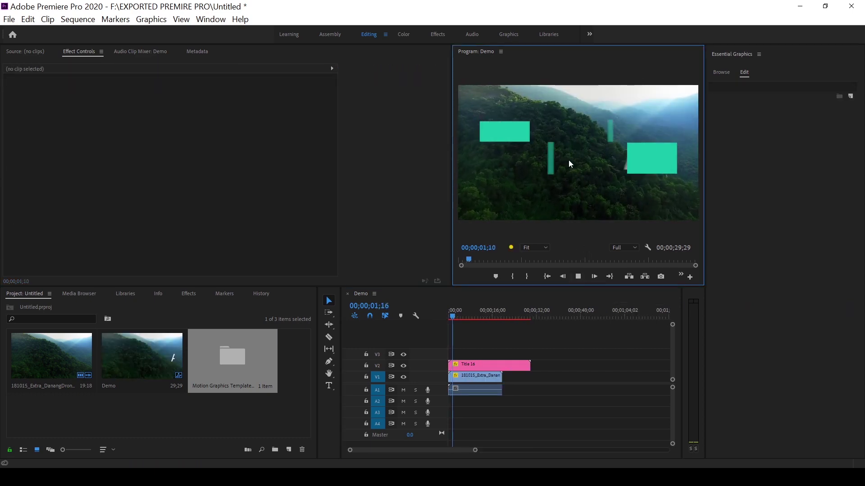
{"action": "left_click", "coordinate": [578, 277]}
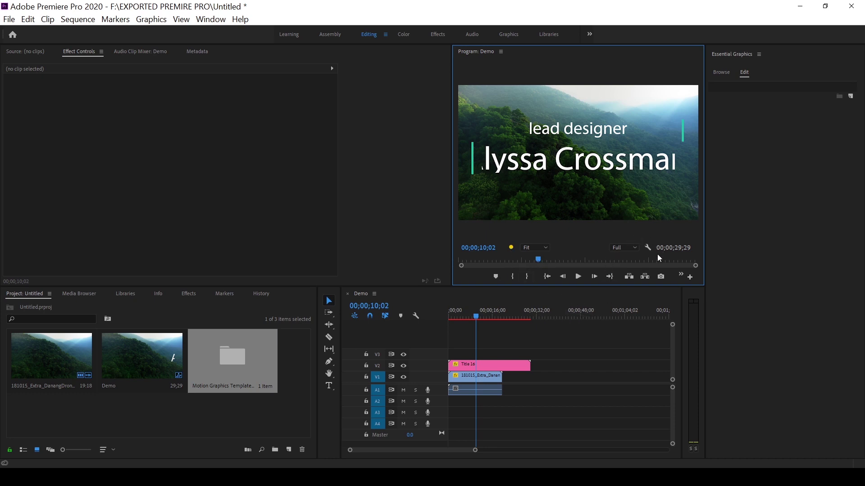
Turn the program monitor's dropped frame indicator off and back on
{"action": "left_click", "coordinate": [647, 247]}
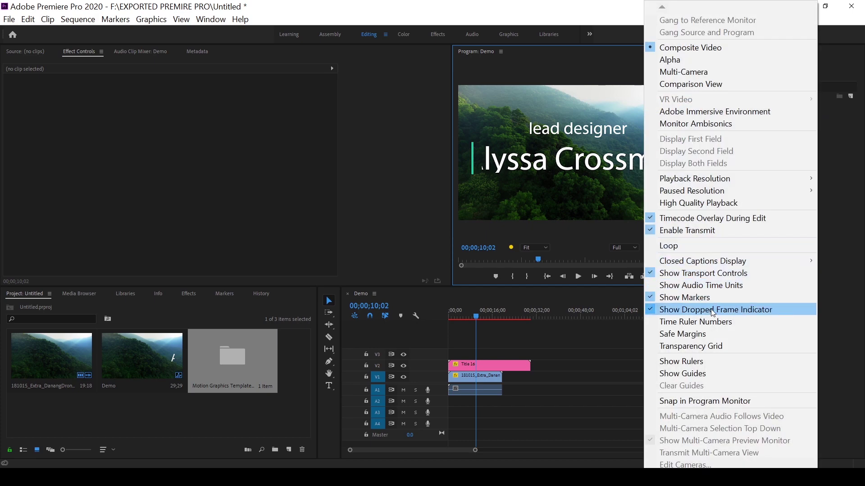
{"action": "left_click", "coordinate": [728, 310]}
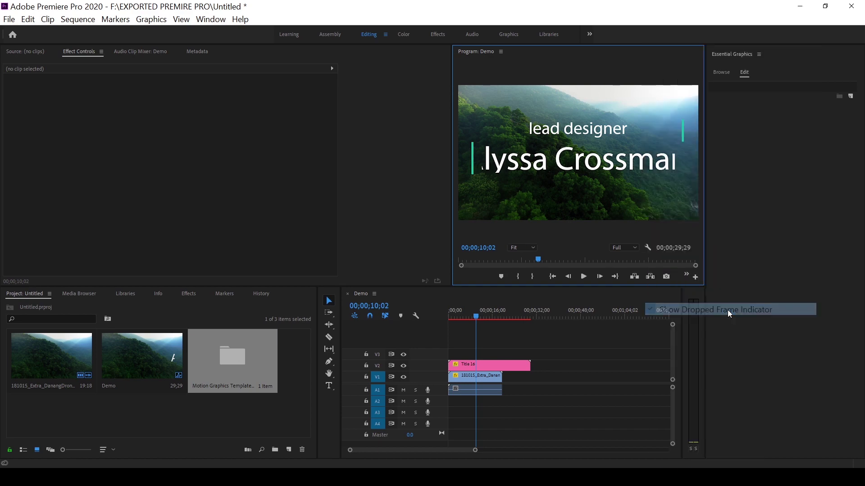
{"action": "left_click", "coordinate": [650, 246]}
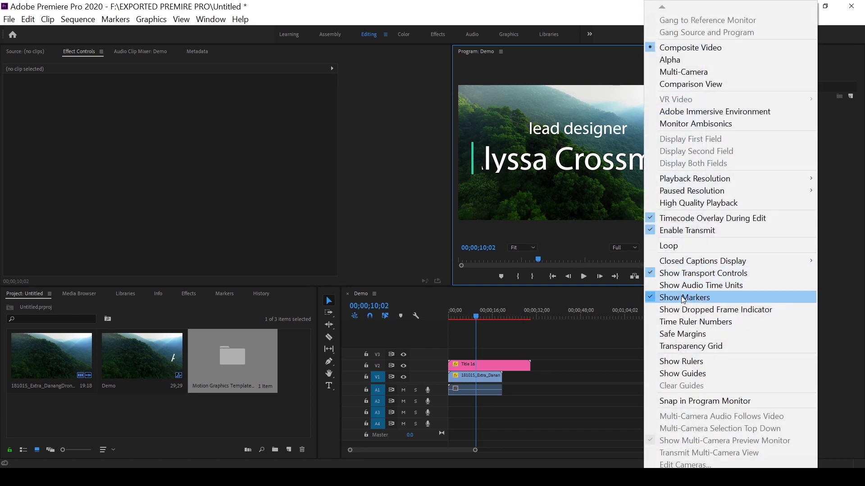
{"action": "left_click", "coordinate": [691, 311]}
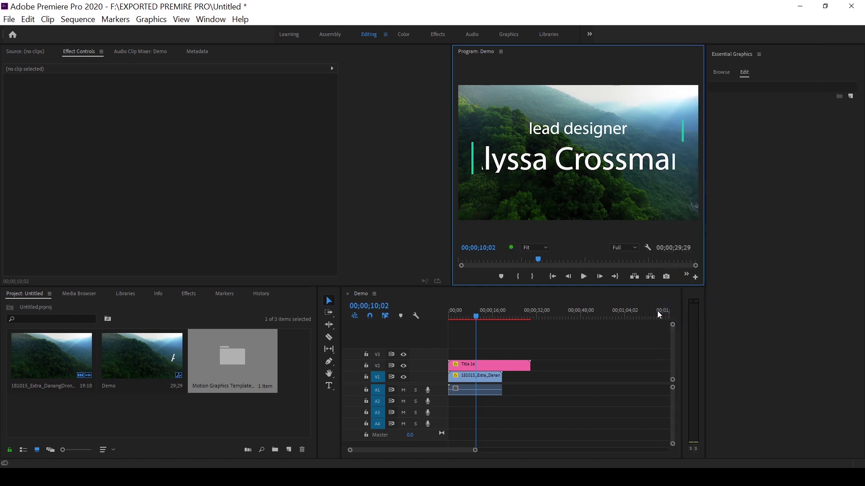
Return the playhead to the sequence start and shorten the Title 16 clip on track V2 to about 4 seconds
{"action": "left_click", "coordinate": [522, 337]}
{"action": "key", "text": "Home"}
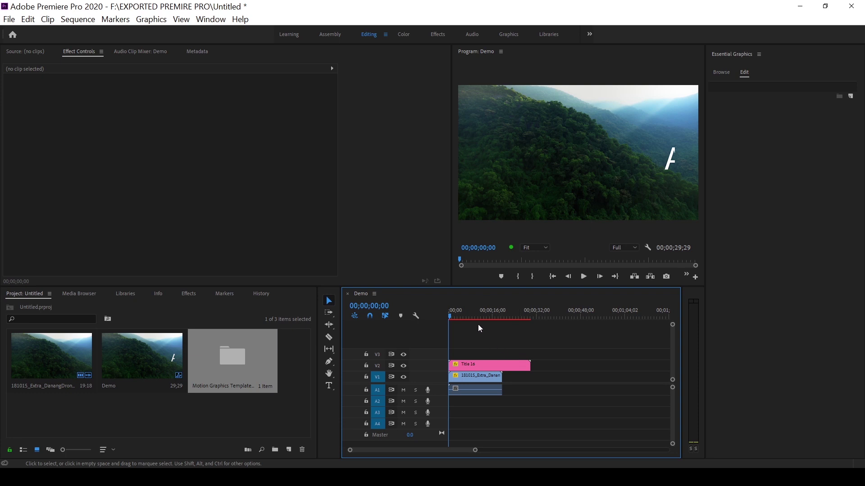
{"action": "key", "text": "ctrl+z"}
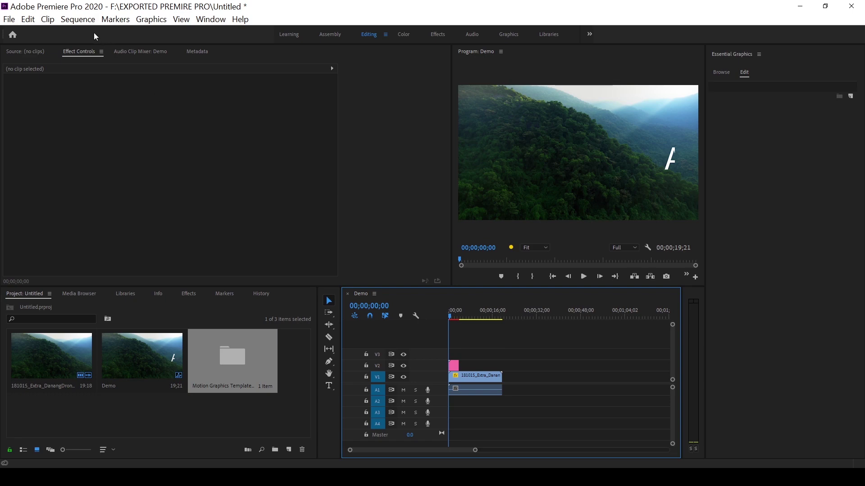
Mark the in-to-out range from the sequence start to 00;00;19;21, render In to Out, and return the playhead to the start
{"action": "left_click", "coordinate": [78, 20]}
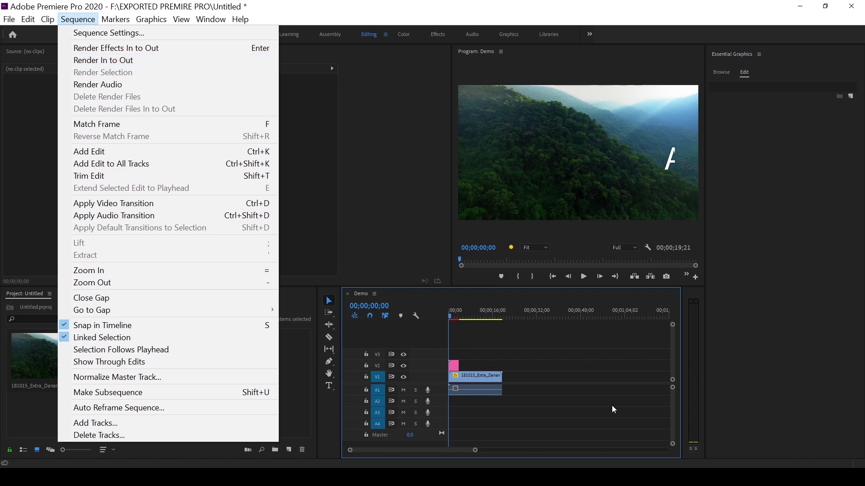
{"action": "left_click", "coordinate": [522, 357]}
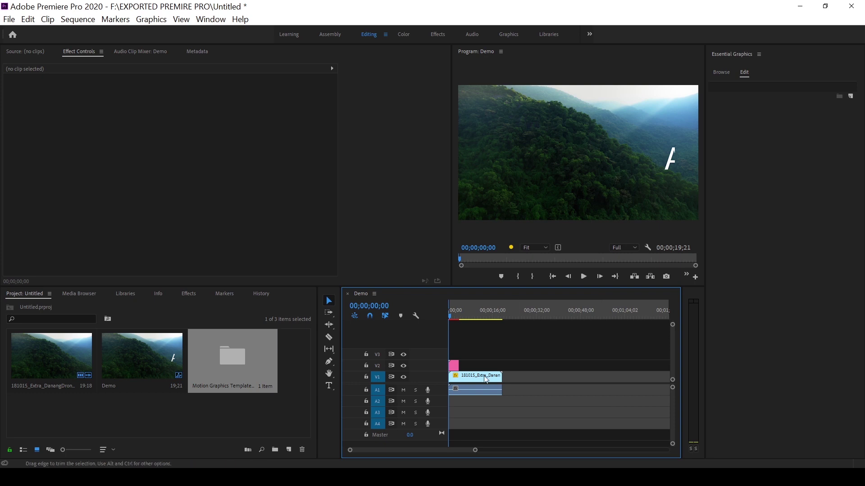
{"action": "left_click_drag", "start_coordinate": [476, 451], "coordinate": [597, 465]}
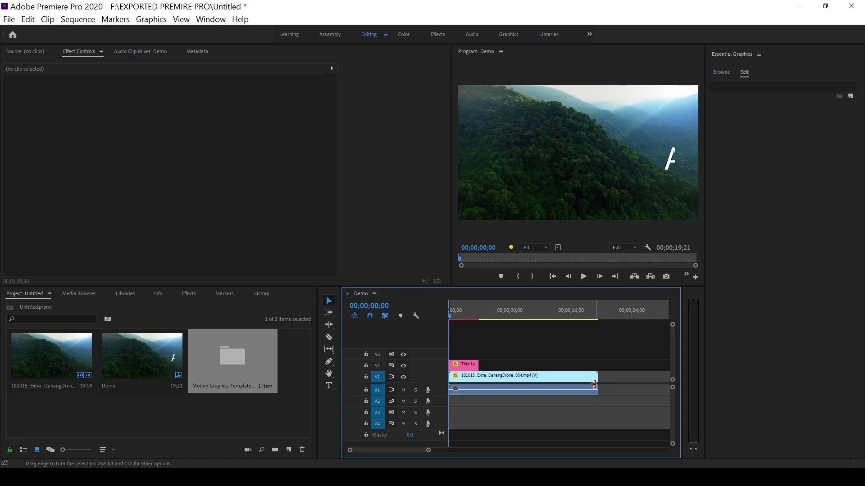
{"action": "key", "text": "End"}
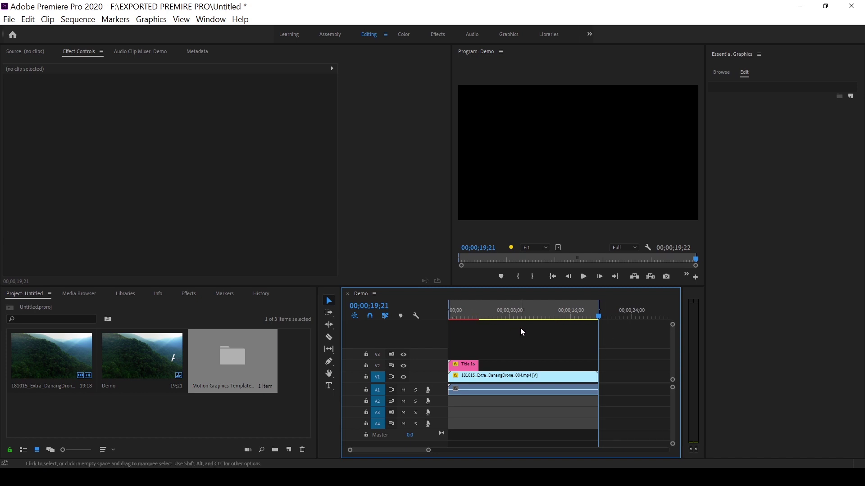
{"action": "left_click", "coordinate": [87, 22]}
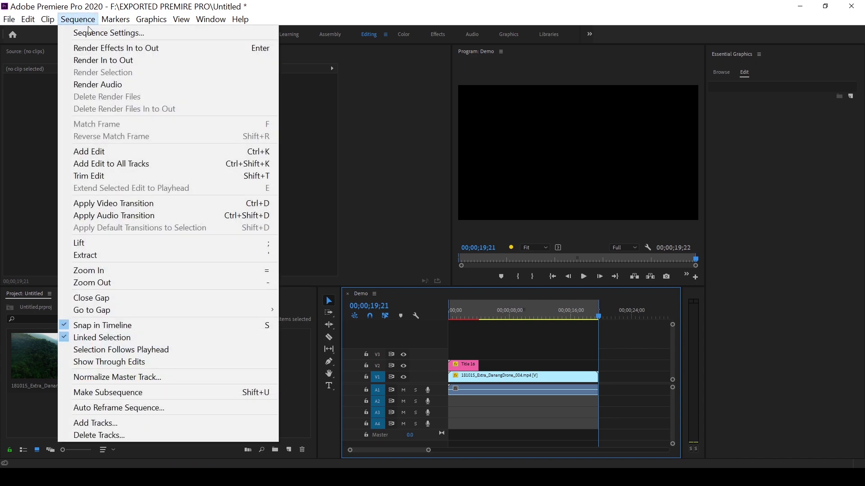
{"action": "left_click", "coordinate": [107, 60]}
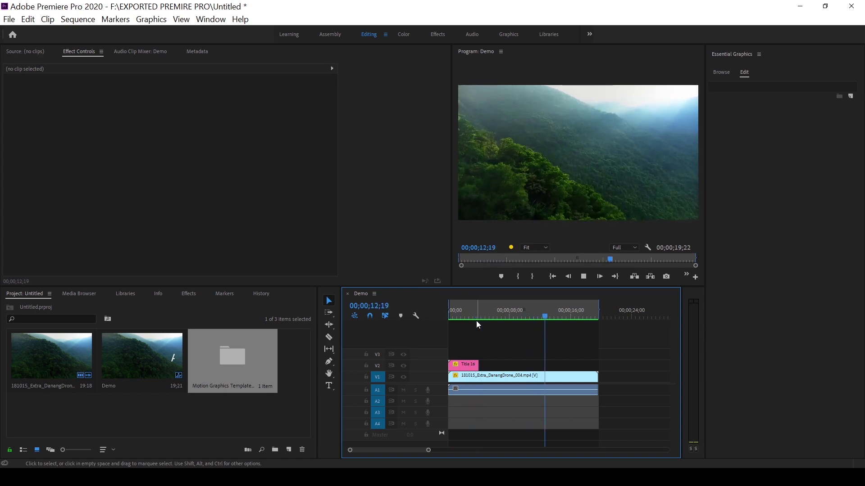
{"action": "left_click", "coordinate": [483, 319]}
{"action": "left_click_drag", "start_coordinate": [484, 321], "coordinate": [447, 331]}
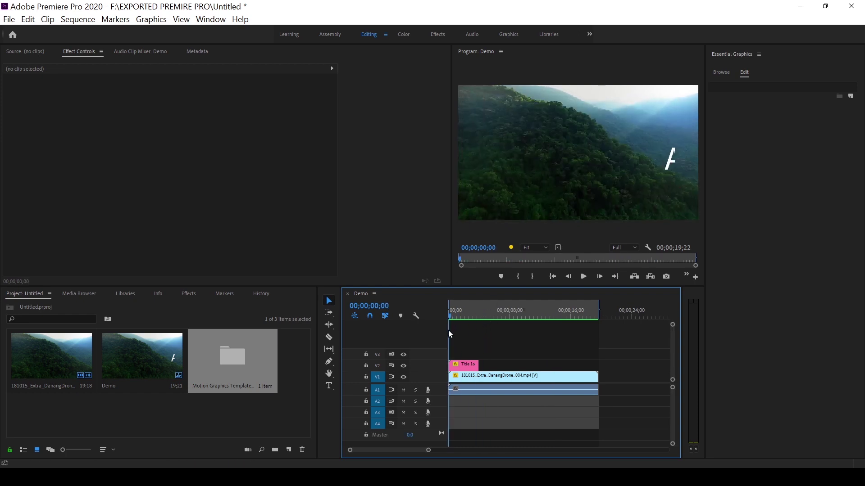
With the playhead at 00;00;01;23, set the Title 16 clip's Text_1 to "Shiv Techno" and Text_2 to "Premiere Pro"
{"action": "left_click", "coordinate": [468, 366]}
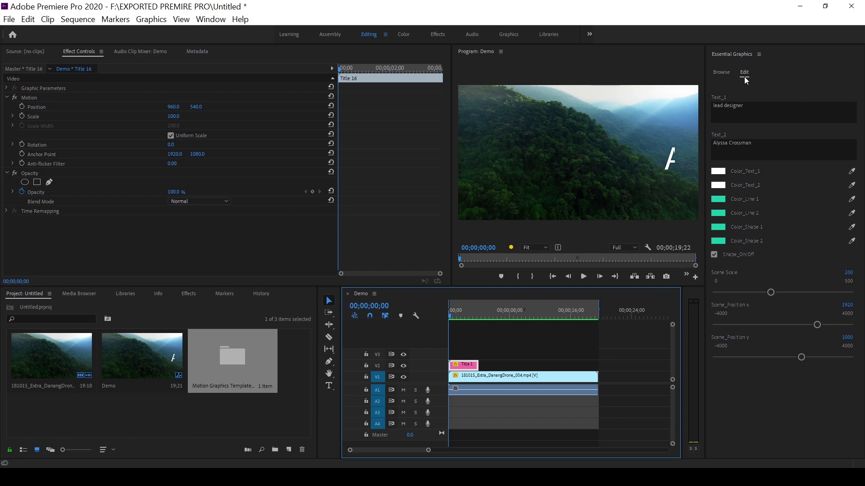
{"action": "left_click", "coordinate": [721, 74]}
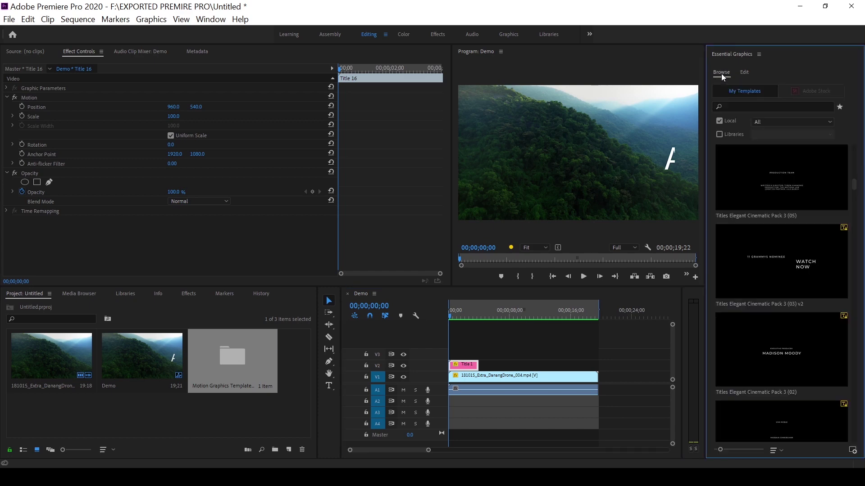
{"action": "left_click", "coordinate": [779, 271]}
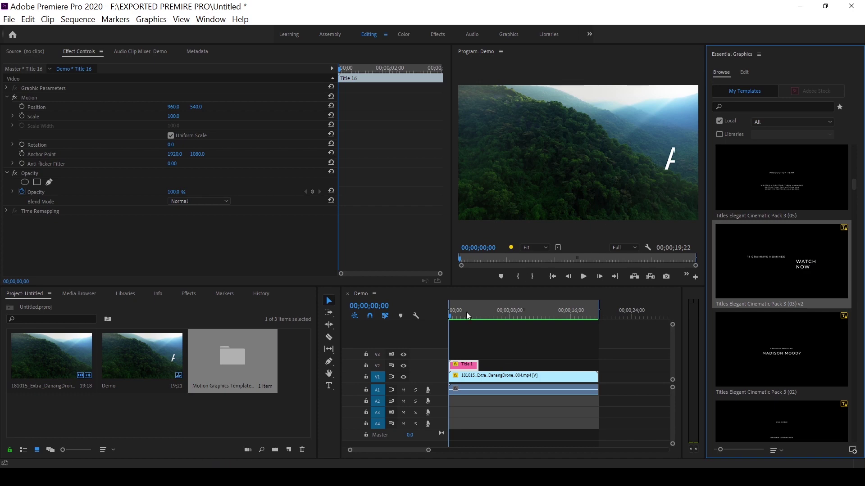
{"action": "left_click", "coordinate": [473, 370]}
{"action": "left_click", "coordinate": [741, 72]}
{"action": "left_click_drag", "start_coordinate": [450, 316], "coordinate": [464, 318]}
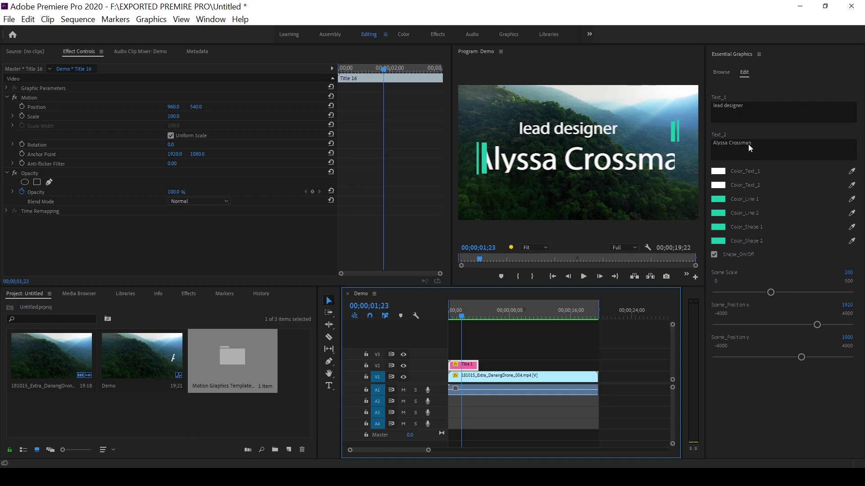
{"action": "left_click", "coordinate": [747, 106]}
{"action": "type", "text": "Shiv Techno"}
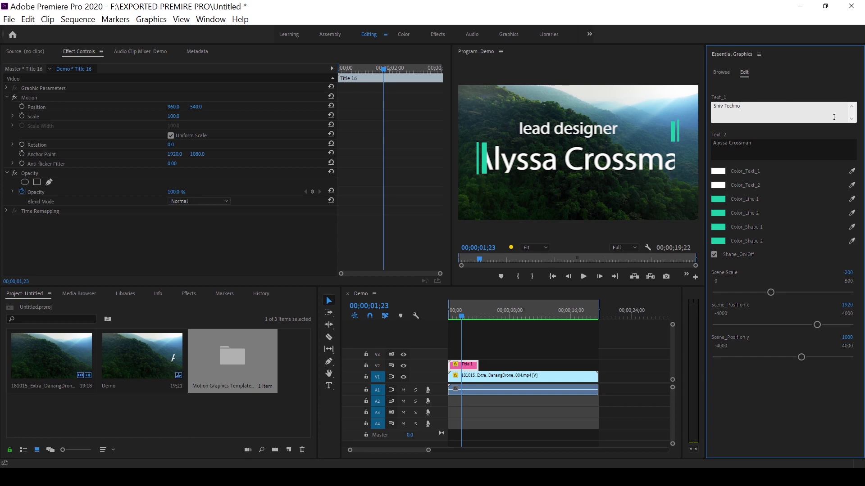
{"action": "left_click", "coordinate": [788, 149]}
{"action": "type", "text": "Premiere Pro"}
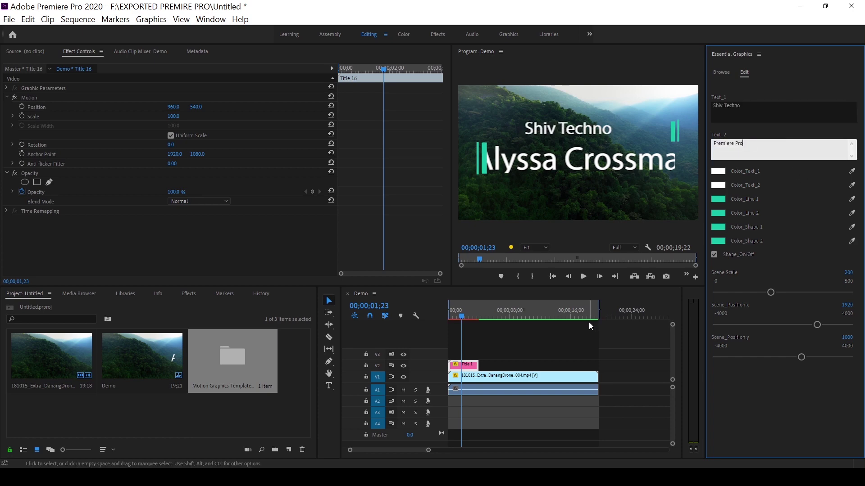
{"action": "left_click", "coordinate": [582, 325]}
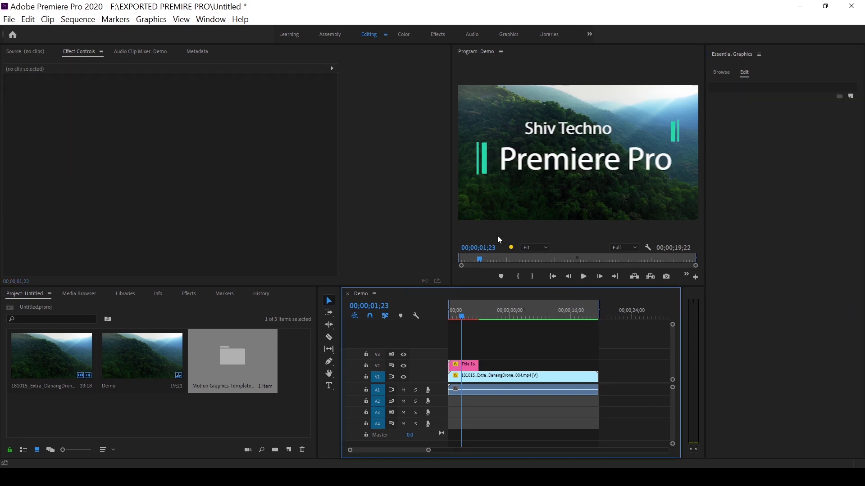
Change the Title 16 clip's Color_Line 1 to dark blue 030082
{"action": "left_click", "coordinate": [467, 364]}
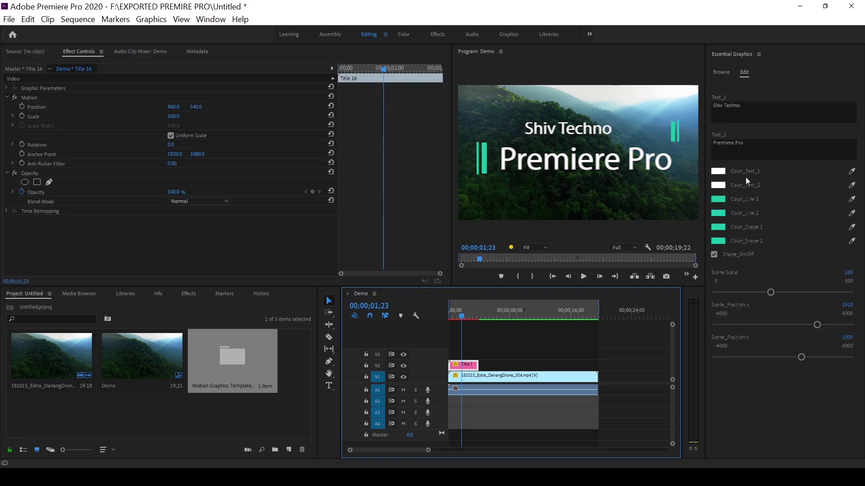
{"action": "left_click", "coordinate": [717, 200]}
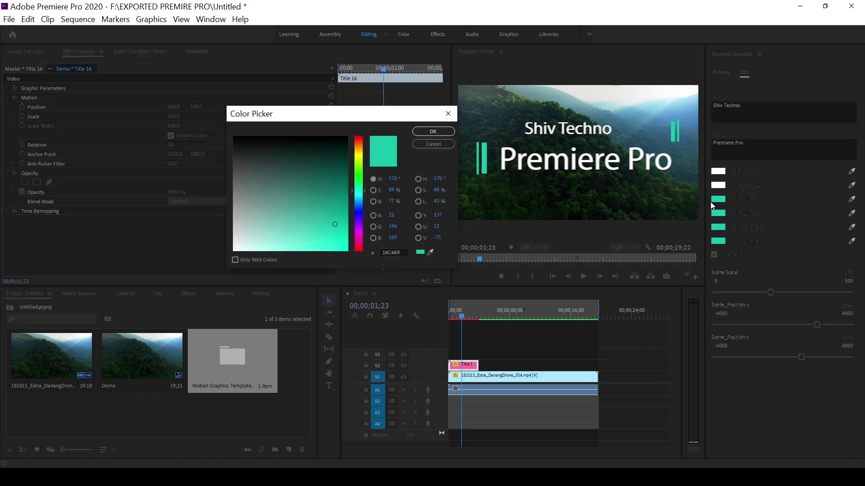
{"action": "mouse_move", "coordinate": [363, 187]}
{"action": "left_mouse_down"}
{"action": "mouse_move", "coordinate": [353, 212]}
{"action": "mouse_move", "coordinate": [349, 153]}
{"action": "mouse_move", "coordinate": [347, 194]}
{"action": "left_mouse_up"}
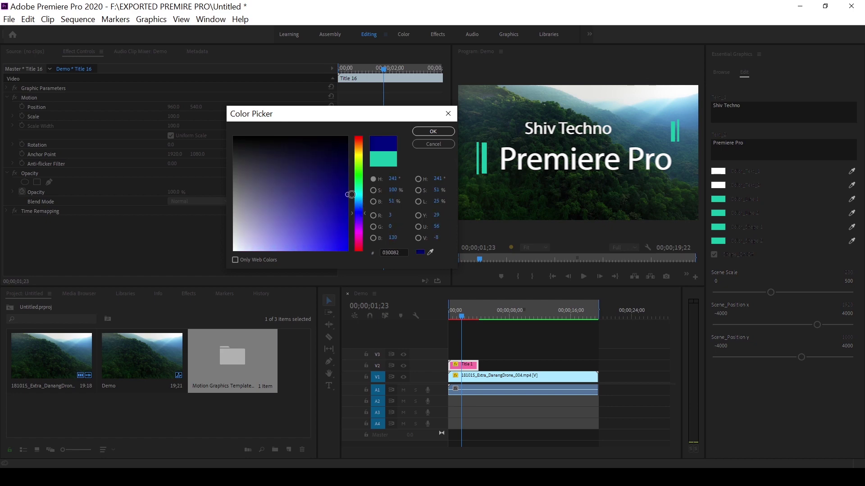
{"action": "left_click", "coordinate": [432, 131]}
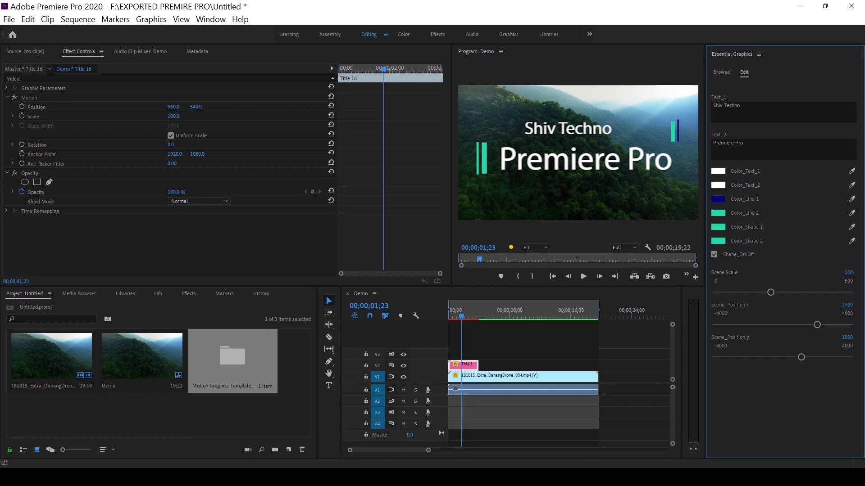
Set the Title 16 clip's Scene Scale to 213, Scene_Position x to 1823 and Scene_Position y to 952
{"action": "left_click_drag", "start_coordinate": [848, 273], "coordinate": [837, 272]}
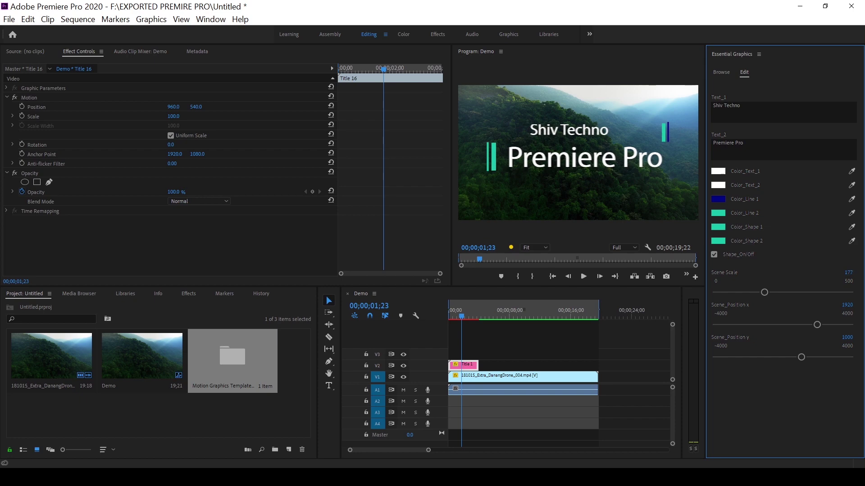
{"action": "left_click_drag", "start_coordinate": [837, 272], "coordinate": [852, 273]}
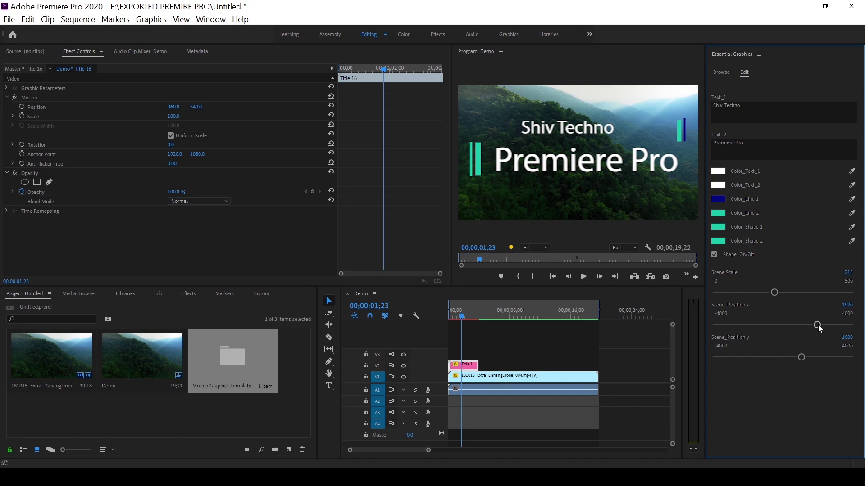
{"action": "left_click_drag", "start_coordinate": [819, 329], "coordinate": [812, 325]}
{"action": "left_click_drag", "start_coordinate": [800, 358], "coordinate": [798, 358]}
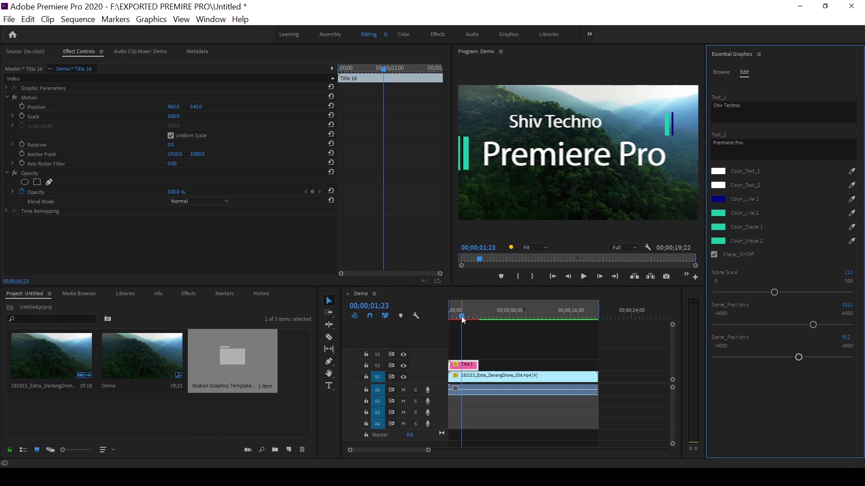
With the playhead at 00;00;05;16, add a text layer reading "Shiv Techno" near the middle of the frame
{"action": "left_click_drag", "start_coordinate": [461, 316], "coordinate": [490, 321]}
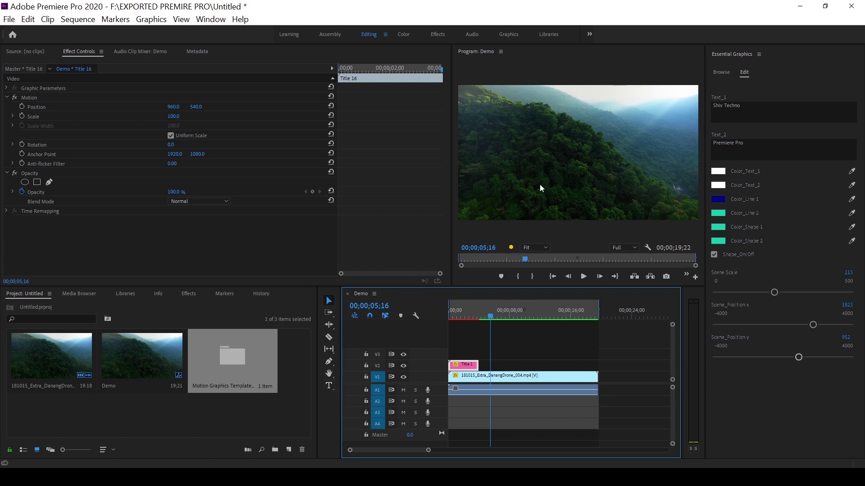
{"action": "left_click", "coordinate": [329, 386]}
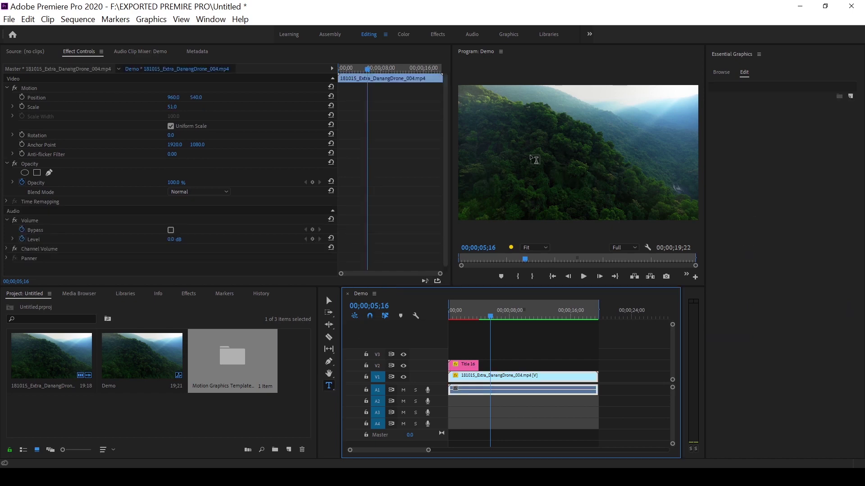
{"action": "left_click", "coordinate": [533, 153]}
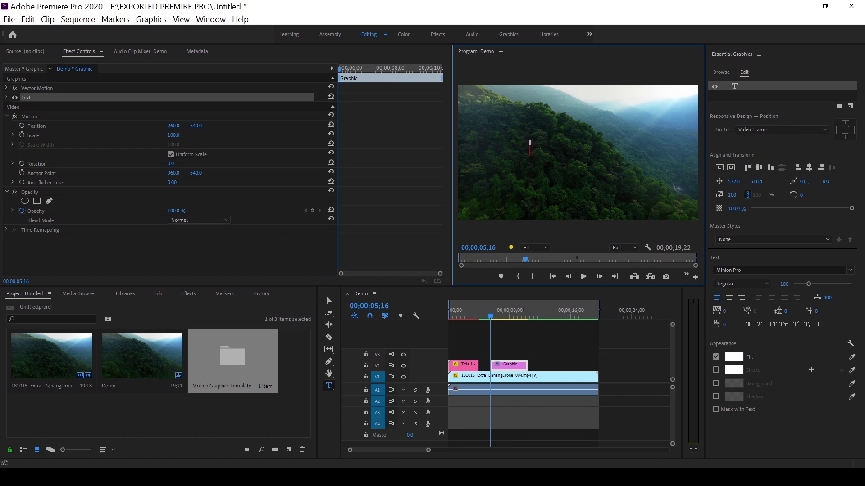
{"action": "type", "text": "Shiv Techno"}
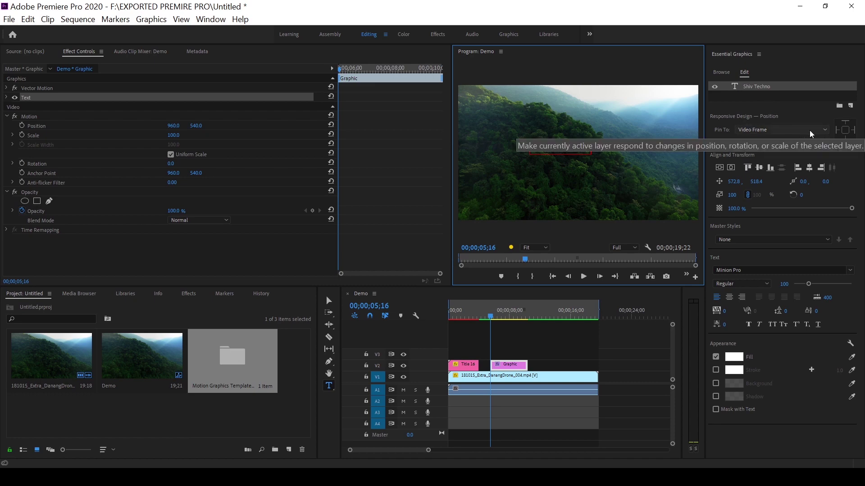
Keep the text pinned to Video Frame and centre it vertically and horizontally in the frame
{"action": "left_click", "coordinate": [824, 130]}
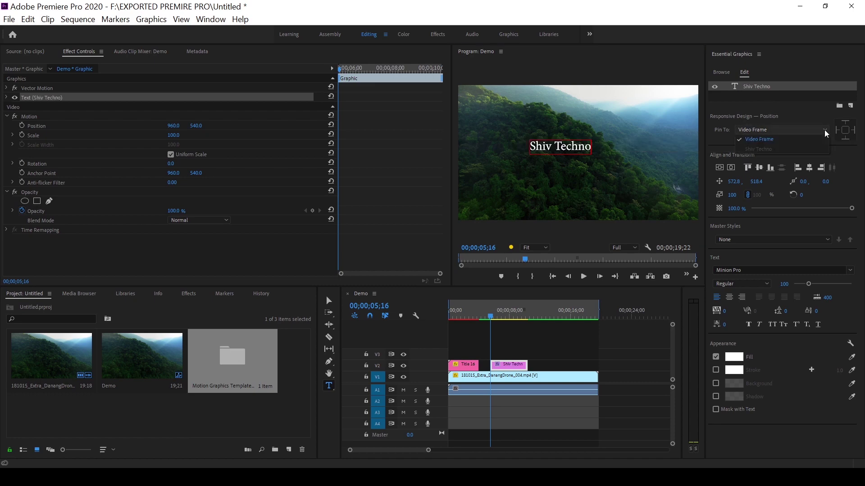
{"action": "left_click", "coordinate": [763, 139]}
{"action": "key", "text": "v"}
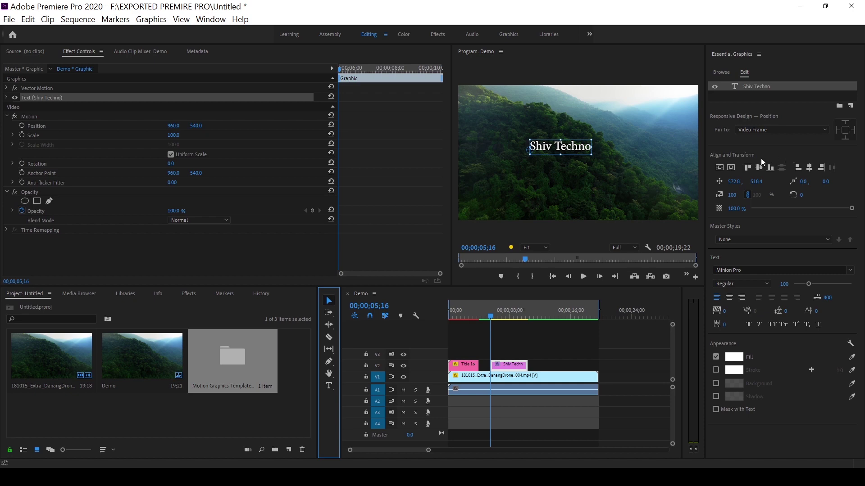
{"action": "left_click", "coordinate": [719, 167]}
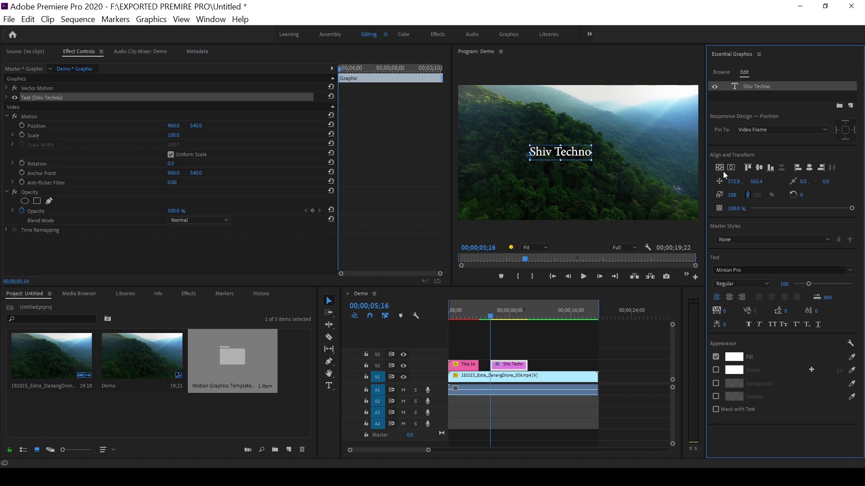
{"action": "left_click", "coordinate": [731, 168]}
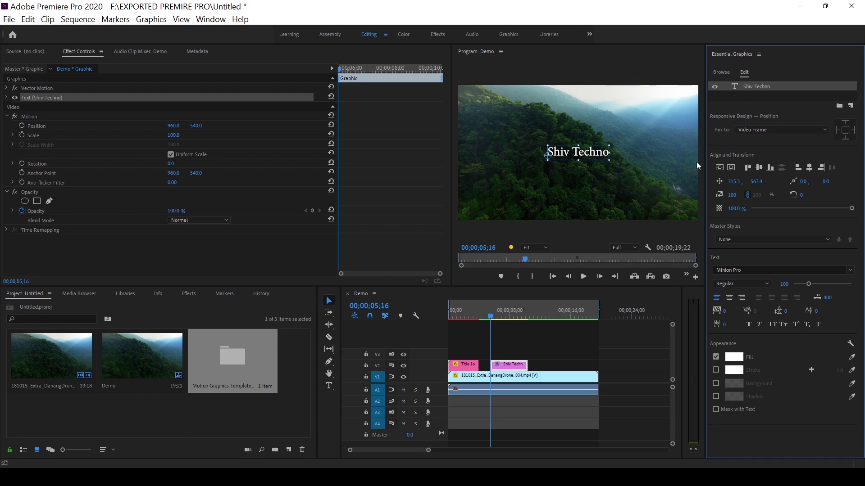
{"action": "left_click", "coordinate": [748, 166]}
{"action": "left_click", "coordinate": [757, 169]}
{"action": "left_click_drag", "start_coordinate": [735, 186], "coordinate": [741, 187]}
{"action": "left_click", "coordinate": [733, 166]}
Set the whole text's font to Mistral AV Regular at size 202
{"action": "double_click", "coordinate": [596, 153]}
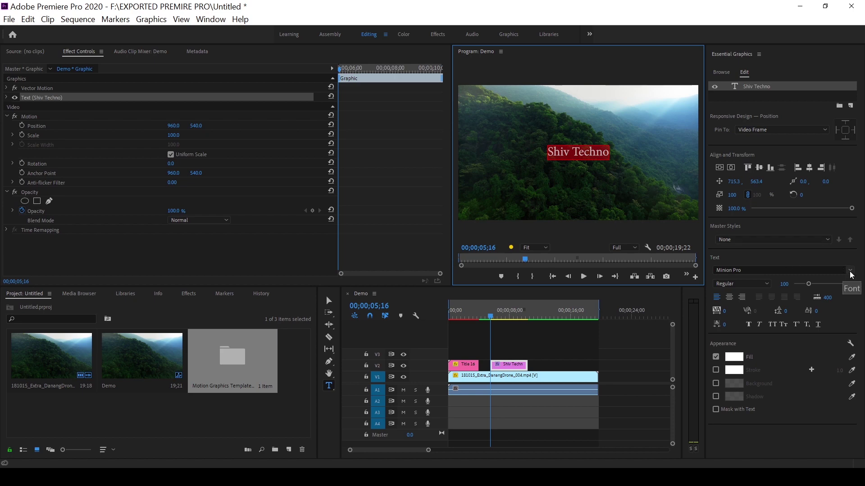
{"action": "left_click", "coordinate": [850, 271]}
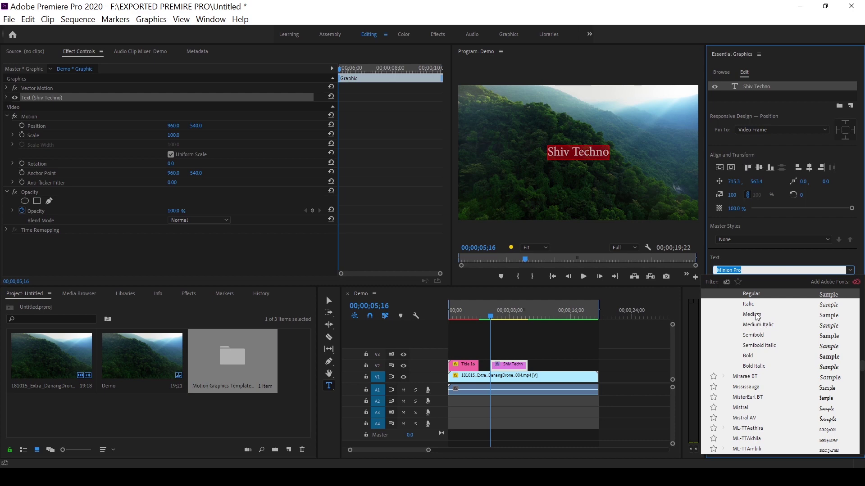
{"action": "scroll", "coordinate": [764, 351], "scroll_direction": "down", "scroll_amount": 3}
{"action": "left_click", "coordinate": [766, 346]}
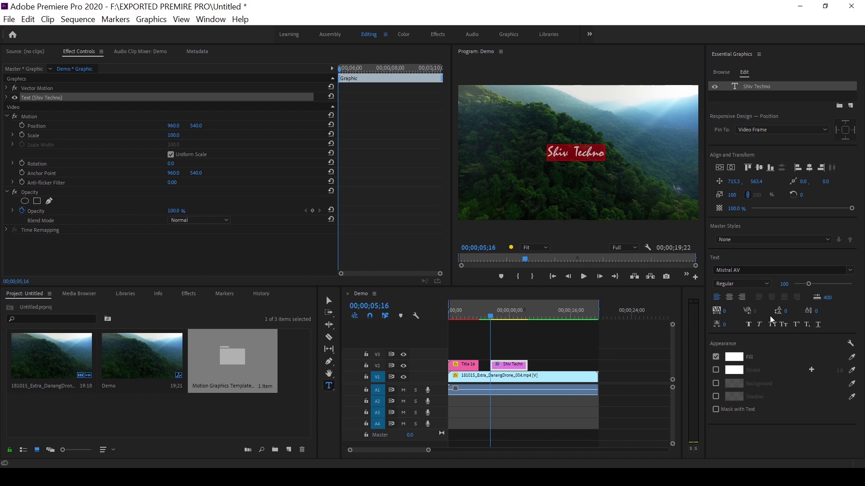
{"action": "left_click", "coordinate": [766, 285]}
{"action": "left_click", "coordinate": [768, 286]}
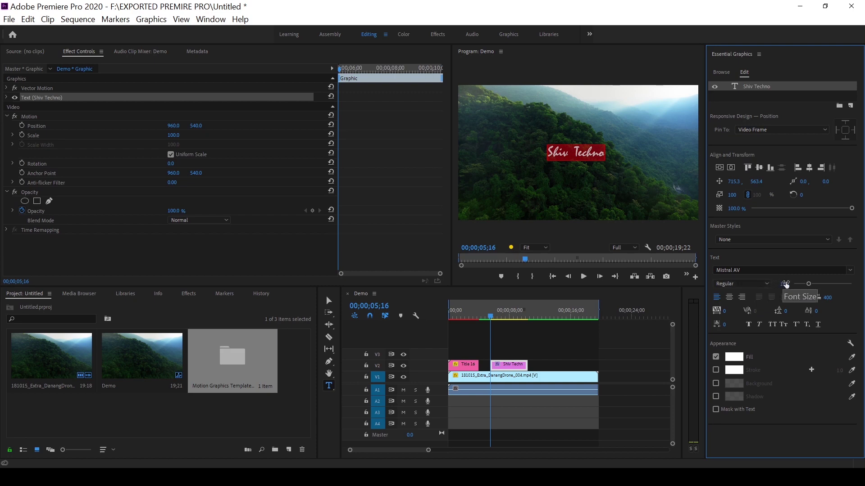
{"action": "left_click_drag", "start_coordinate": [784, 284], "coordinate": [826, 284]}
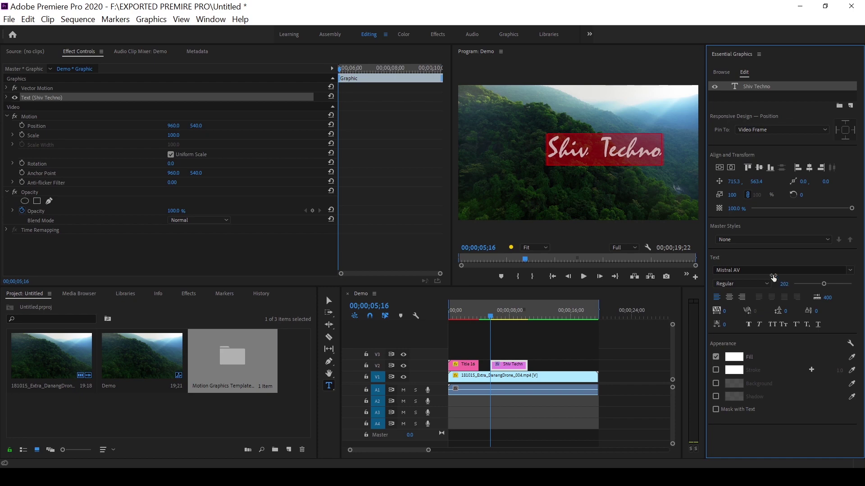
Centre the enlarged text horizontally and vertically again and apply All Caps to it
{"action": "left_click", "coordinate": [730, 167]}
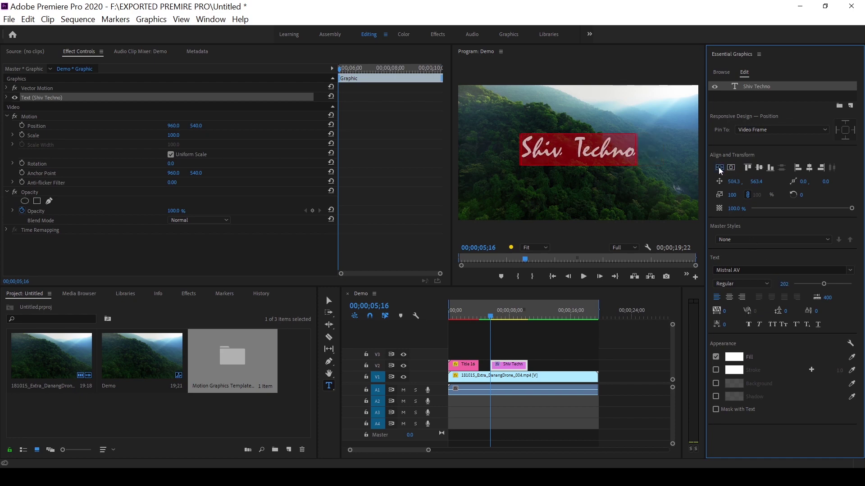
{"action": "left_click", "coordinate": [719, 167]}
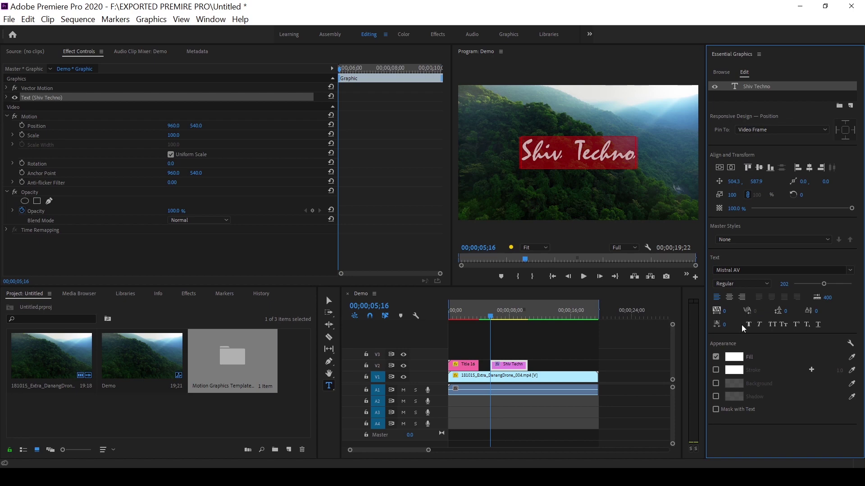
{"action": "left_click", "coordinate": [774, 327]}
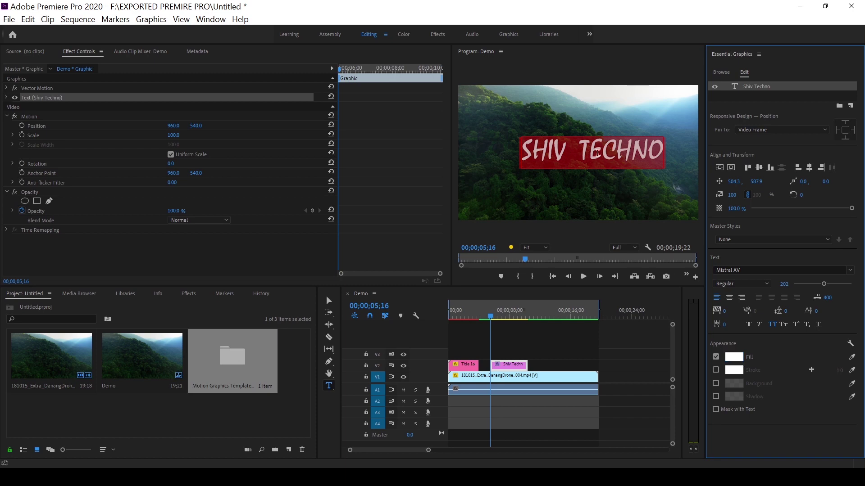
Change the text's fill to near-black 060606 and enable a white stroke 32 wide
{"action": "left_click", "coordinate": [735, 357]}
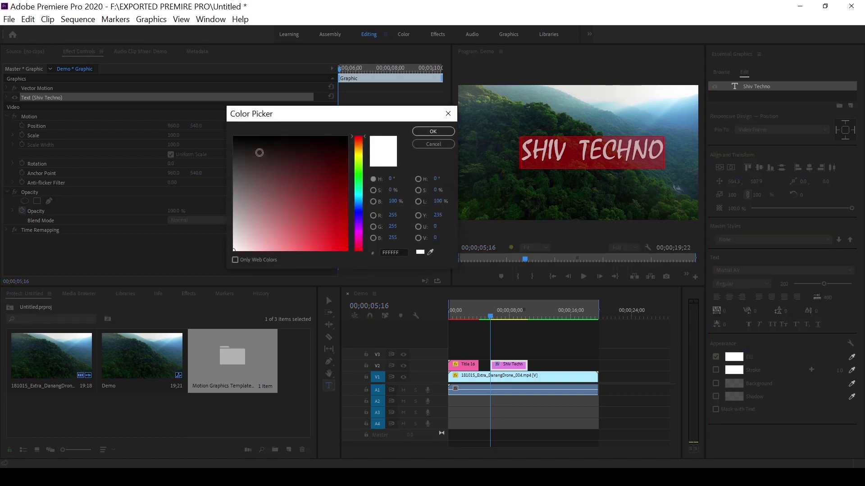
{"action": "left_click_drag", "start_coordinate": [238, 143], "coordinate": [232, 138]}
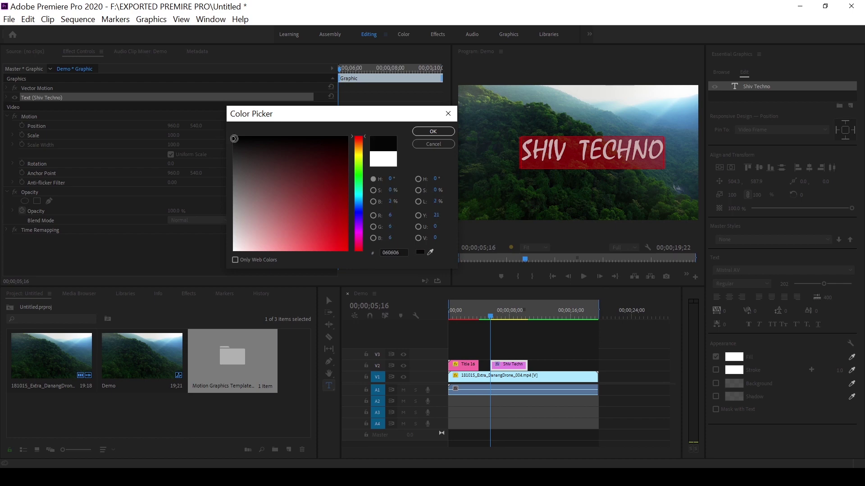
{"action": "left_click", "coordinate": [451, 132]}
{"action": "left_click", "coordinate": [613, 155]}
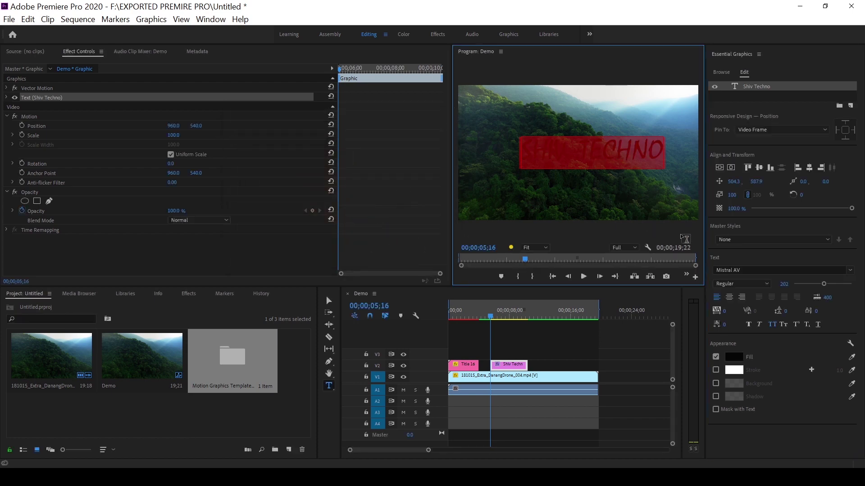
{"action": "left_click", "coordinate": [715, 371]}
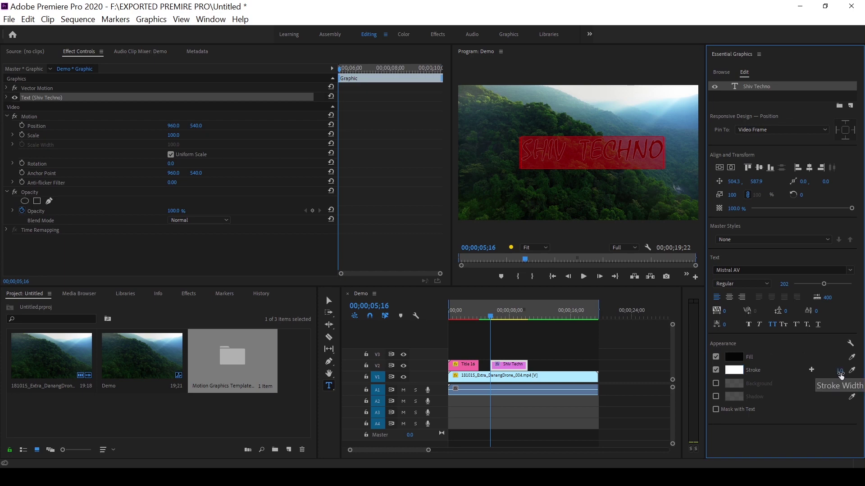
{"action": "left_click_drag", "start_coordinate": [839, 371], "coordinate": [856, 372]}
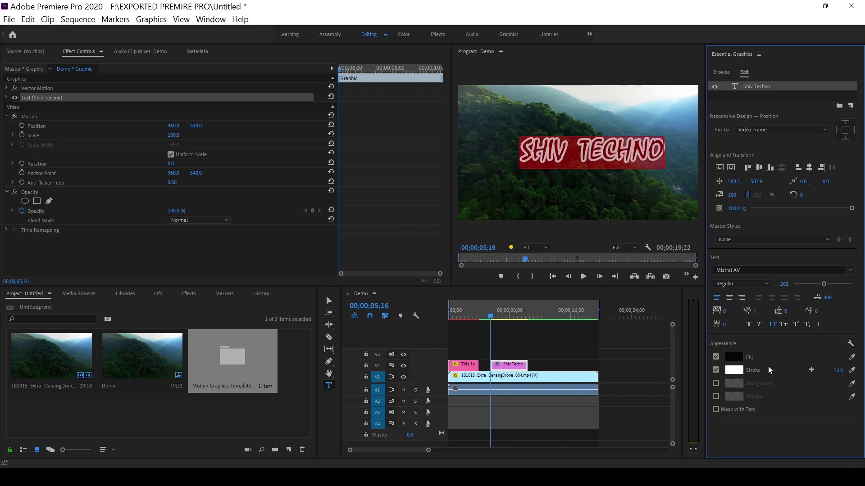
Move the text to the frame's lower-left corner and reduce its font size to 106
{"action": "left_click", "coordinate": [329, 300]}
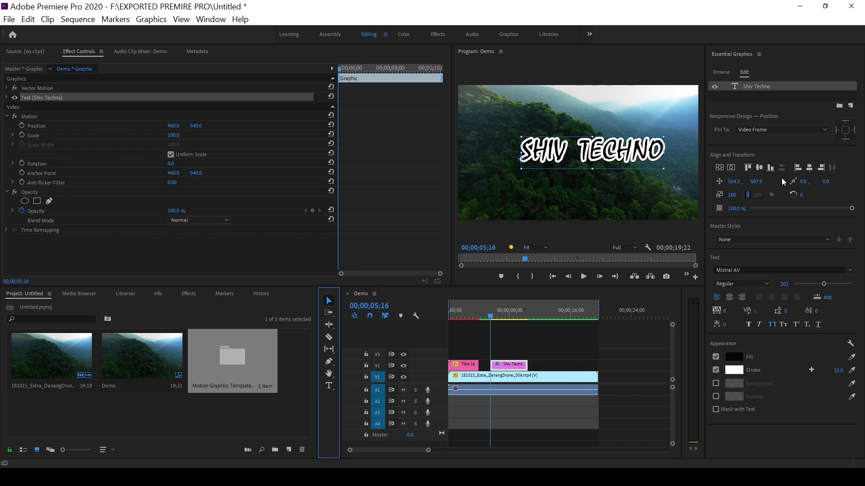
{"action": "left_click_drag", "start_coordinate": [636, 155], "coordinate": [577, 205]}
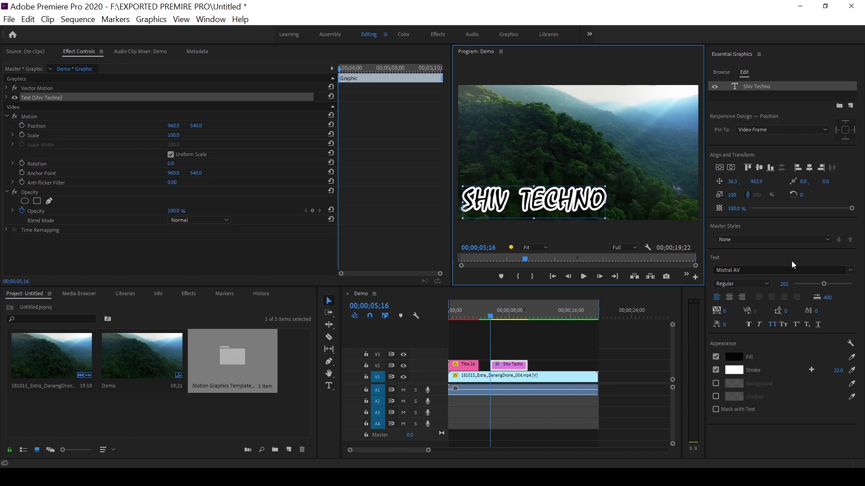
{"action": "left_click_drag", "start_coordinate": [821, 283], "coordinate": [809, 285]}
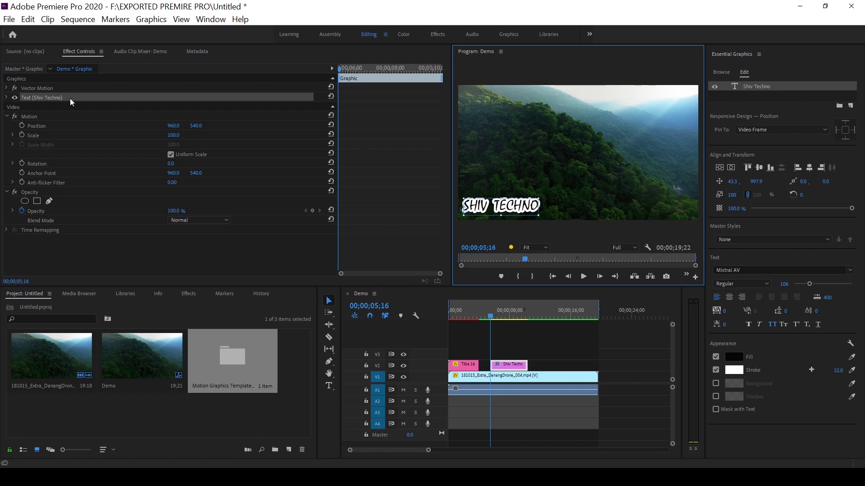
On the text layer, enable Scale keyframing and animate Position from -627.7, 997.9 at 00;00;05;16 to 43.3, 997.9 about two seconds into the clip
{"action": "left_click", "coordinate": [7, 98]}
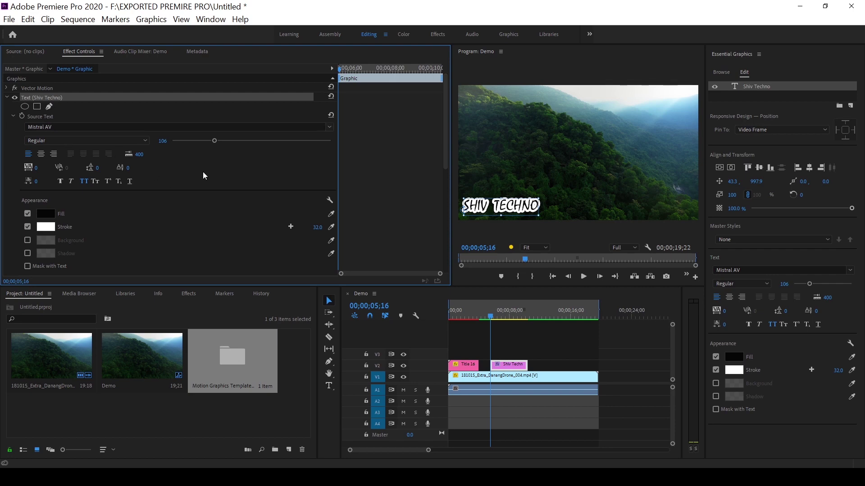
{"action": "scroll", "coordinate": [203, 176], "scroll_direction": "down", "scroll_amount": 5}
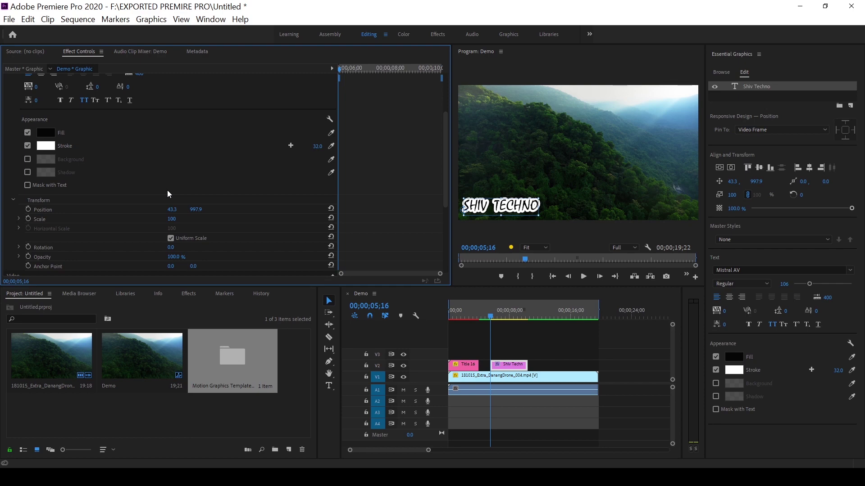
{"action": "left_click", "coordinate": [28, 211]}
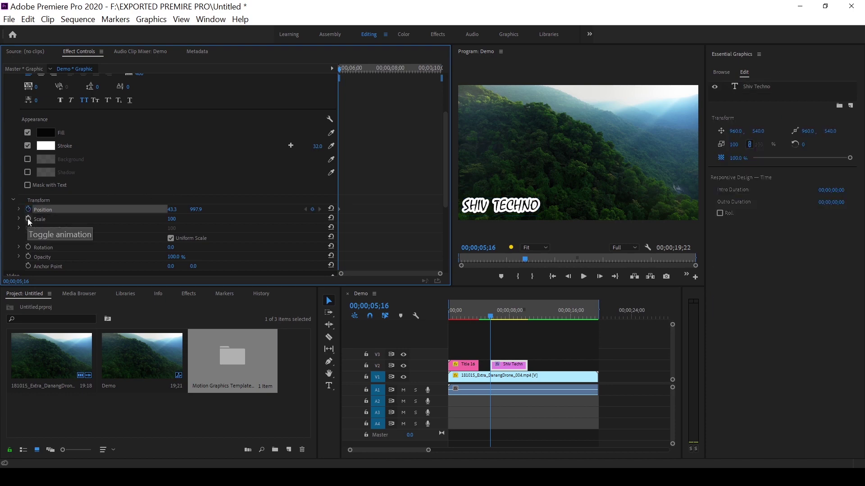
{"action": "left_click", "coordinate": [28, 218]}
{"action": "left_click_drag", "start_coordinate": [178, 214], "coordinate": [199, 215]}
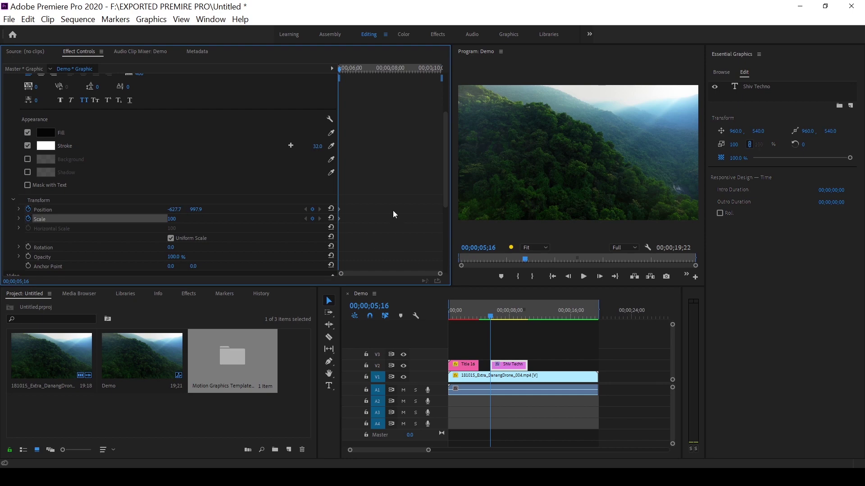
{"action": "left_click_drag", "start_coordinate": [340, 71], "coordinate": [385, 76]}
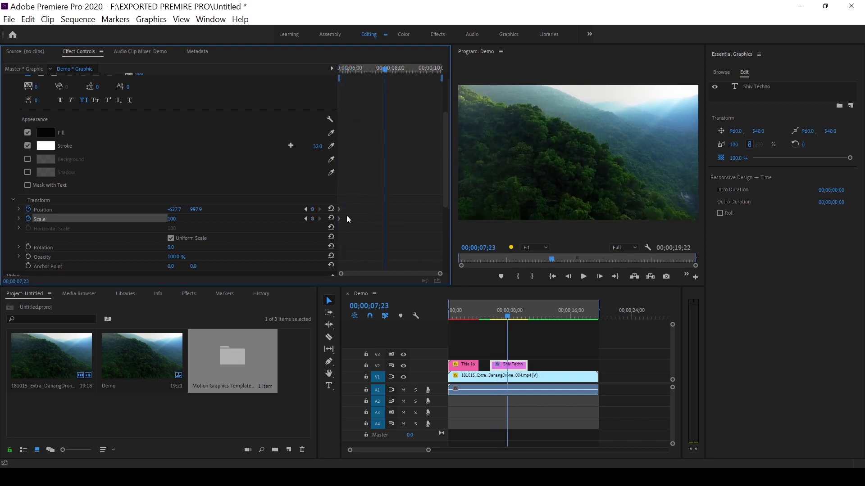
{"action": "left_click", "coordinate": [331, 207]}
Play back the text's slide-in from 00;00;04;11, stop at 00;00;08;20, and reselect the graphic's text layer
{"action": "left_click", "coordinate": [483, 314]}
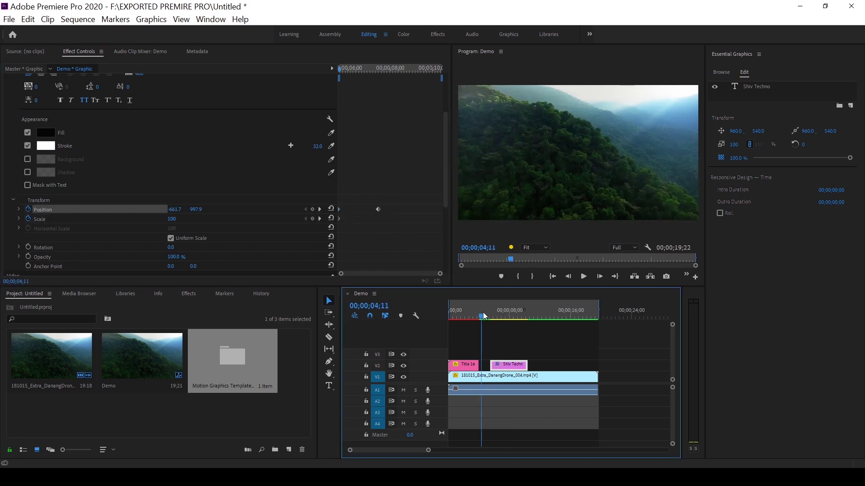
{"action": "key", "text": "space"}
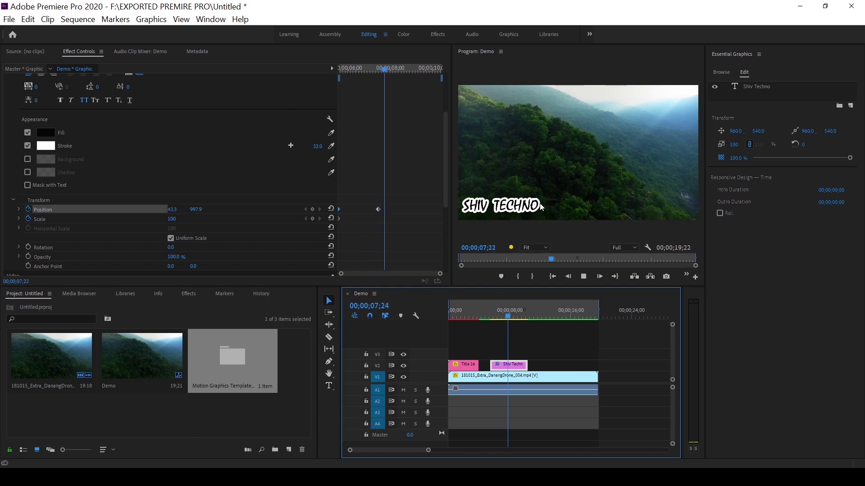
{"action": "key", "text": "space"}
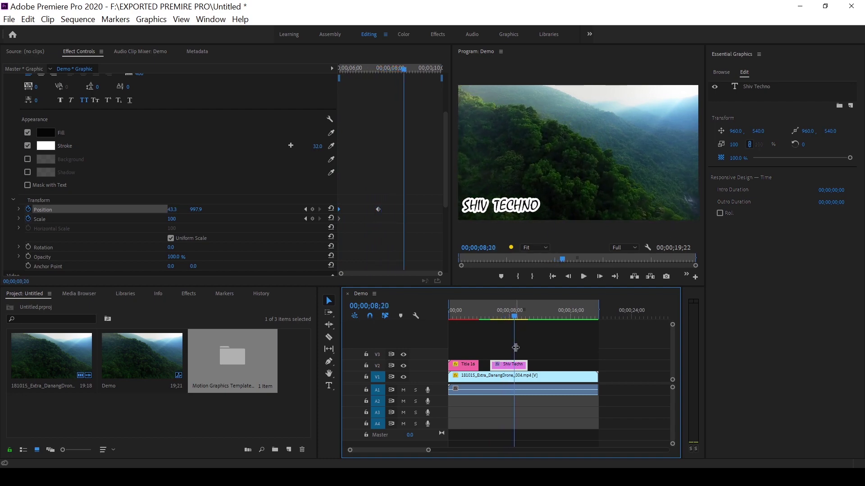
{"action": "left_click", "coordinate": [750, 87]}
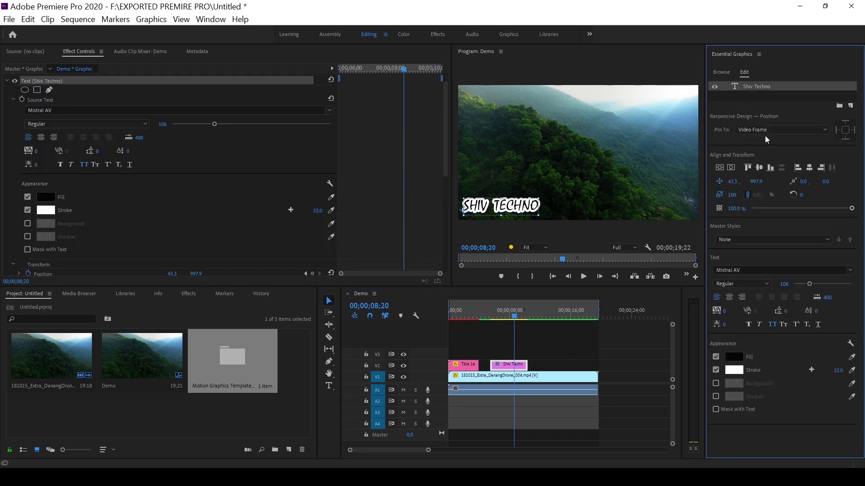